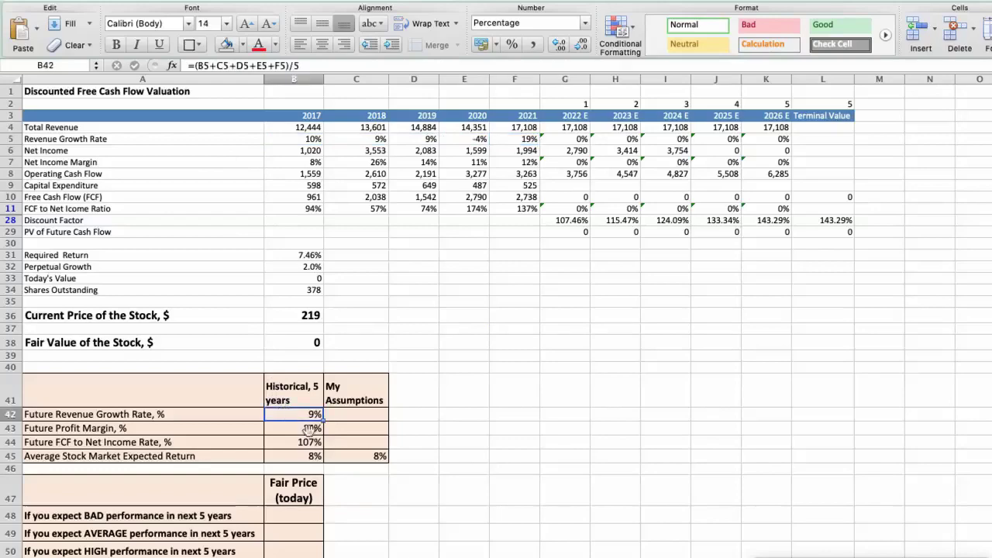
# Review the net income margins from 2017 to 2021 and the formula behind the historical five-year profit margin
pyautogui.click(292, 163)
pyautogui.press('Right')
pyautogui.press('Right')
pyautogui.press('Right')
pyautogui.press('Right')
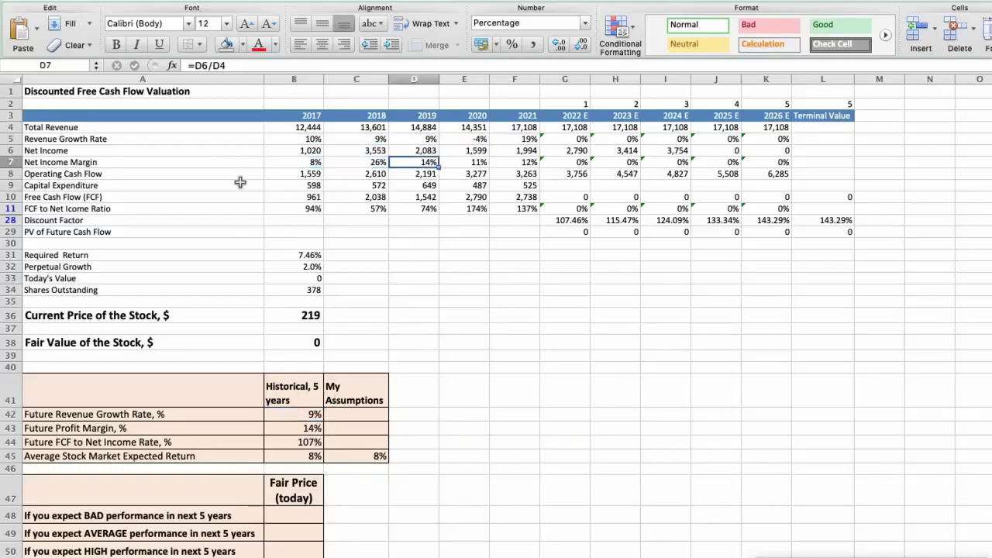
pyautogui.click(277, 427)
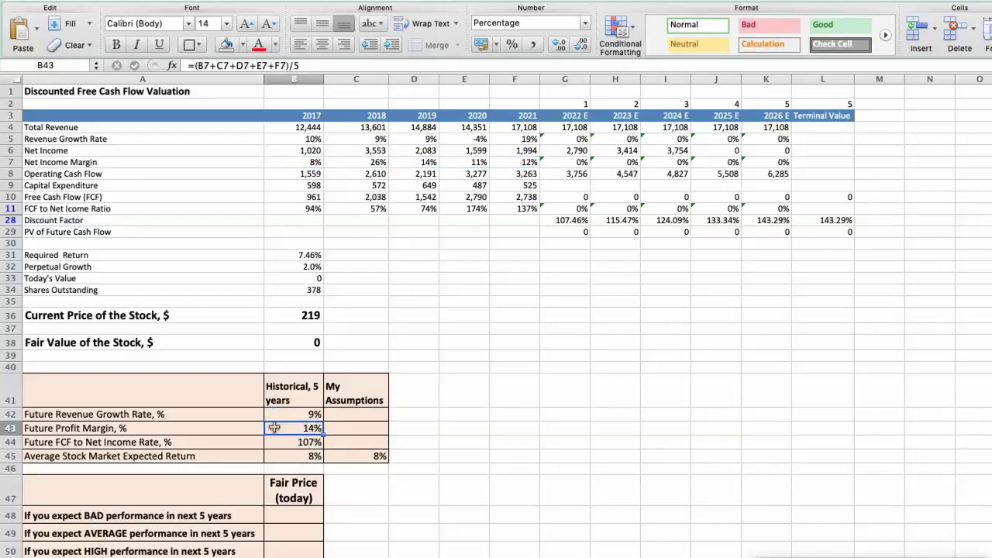
# Review the yearly FCF to net income ratios for 2017 to 2021, their historical average and the expected stock market return
pyautogui.click(277, 210)
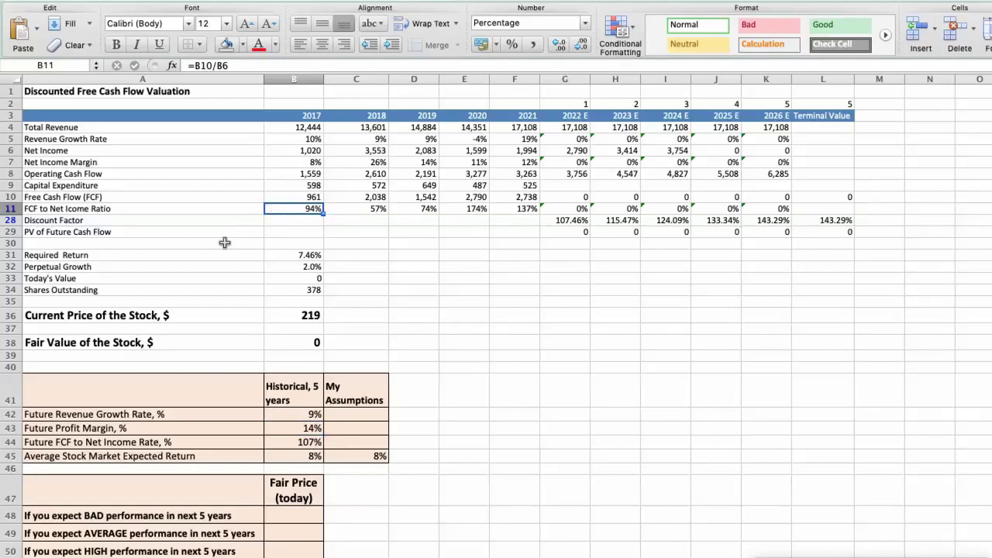
pyautogui.press('Right')
pyautogui.press('Right')
pyautogui.press('Right')
pyautogui.press('Right')
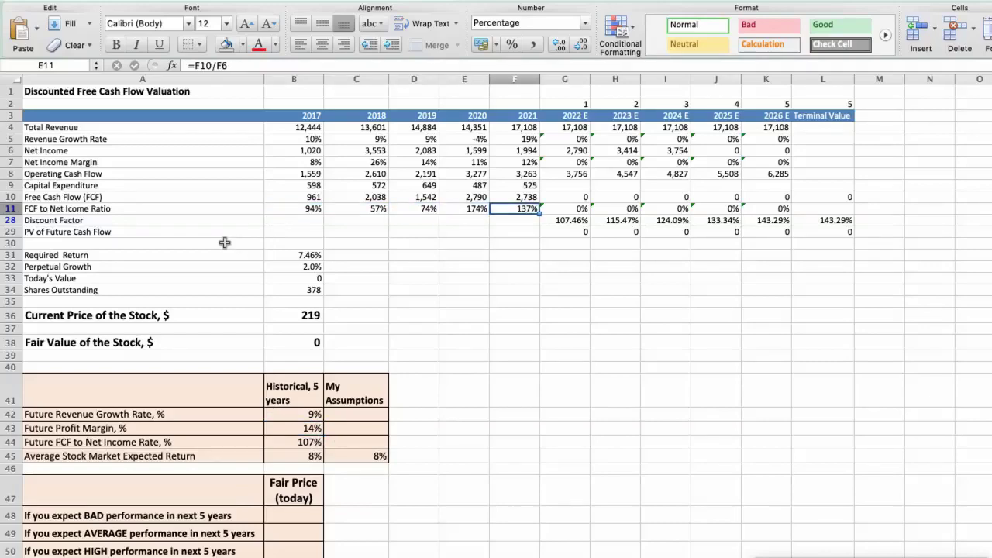
pyautogui.click(275, 438)
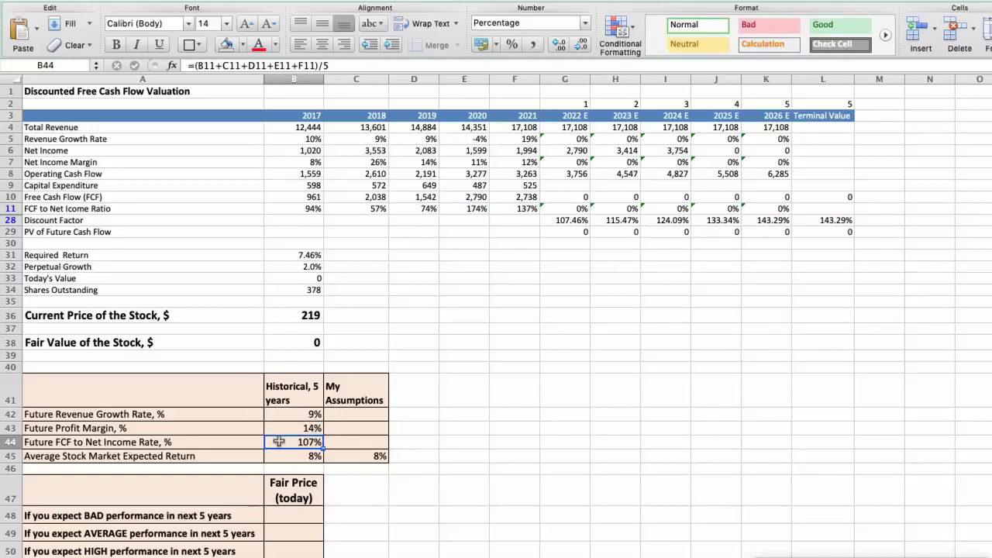
pyautogui.click(283, 454)
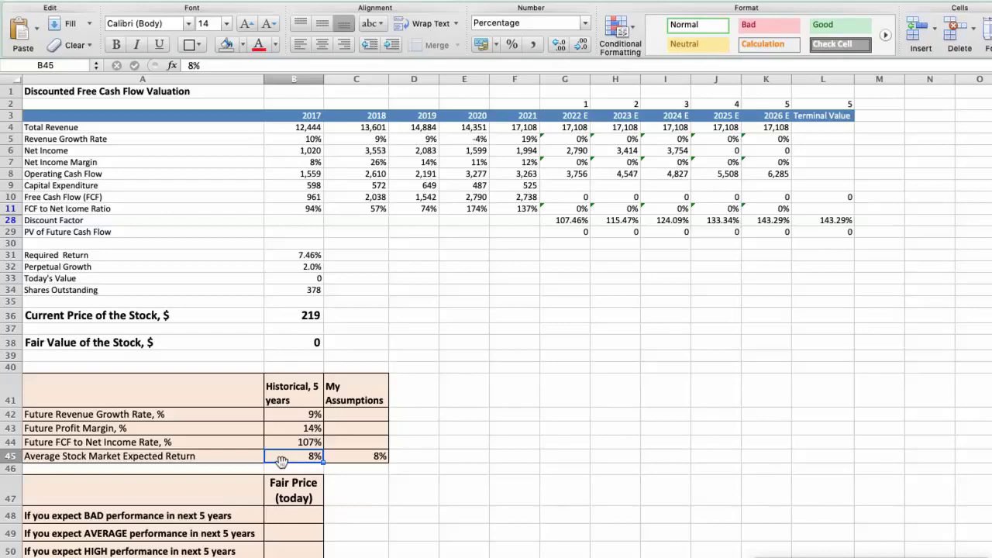
# Fill in My Assumptions with 6% revenue growth, 12% profit margin and 80% FCF to net income rate
pyautogui.click(333, 417)
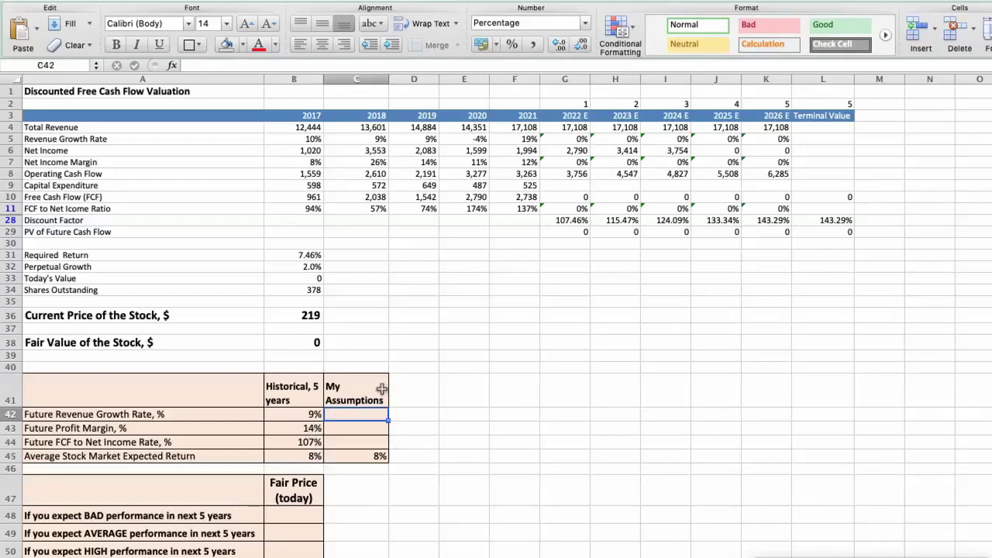
pyautogui.write('6%')
pyautogui.press('Return')
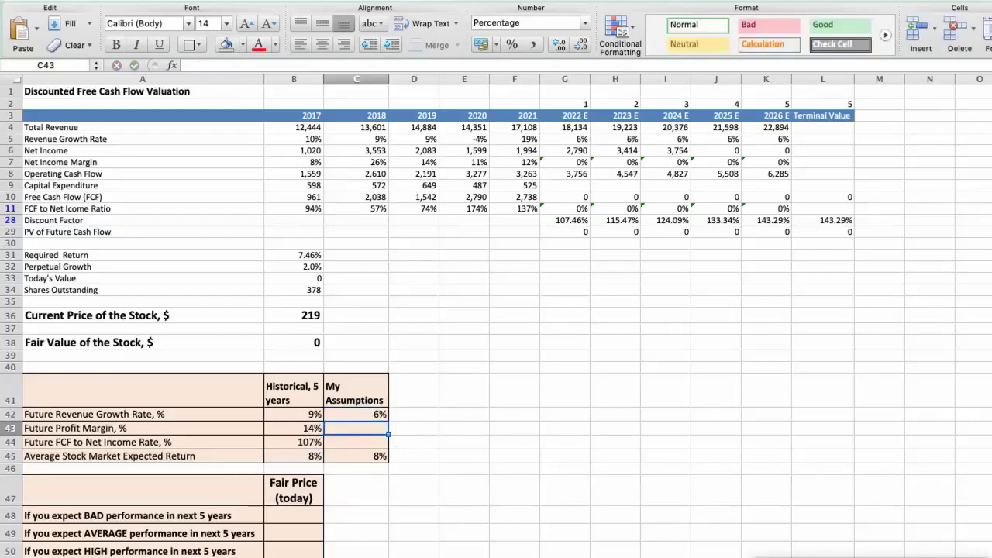
pyautogui.write('12%')
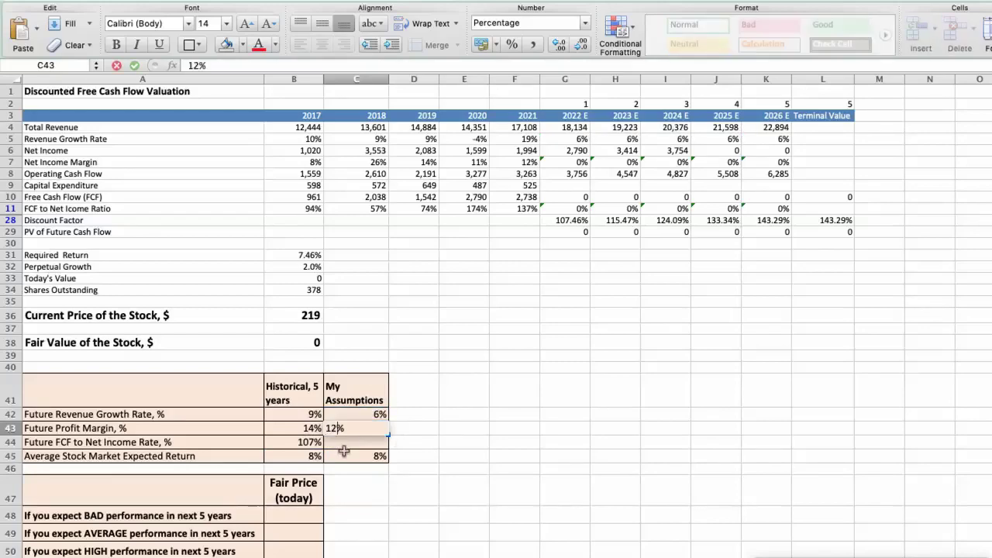
pyautogui.press('Return')
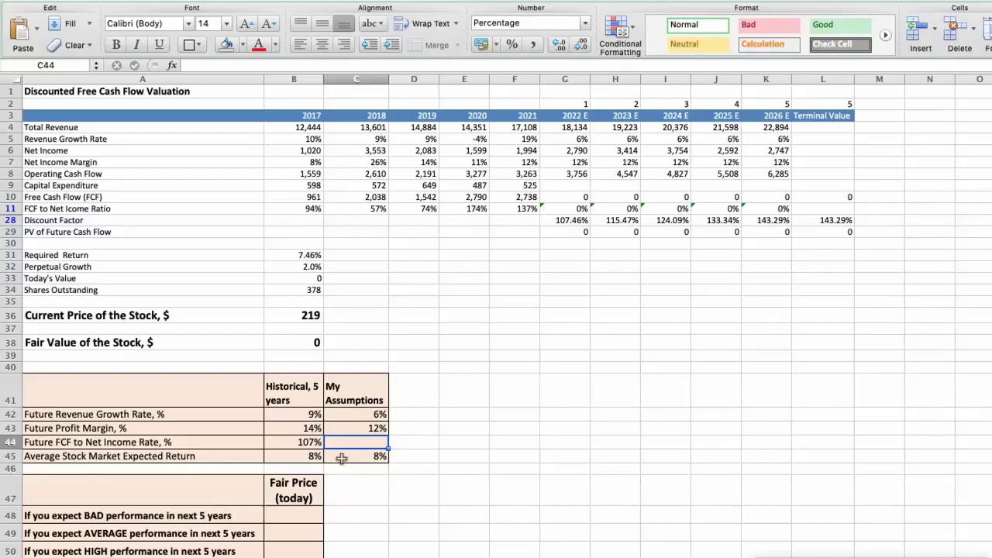
pyautogui.write('80%')
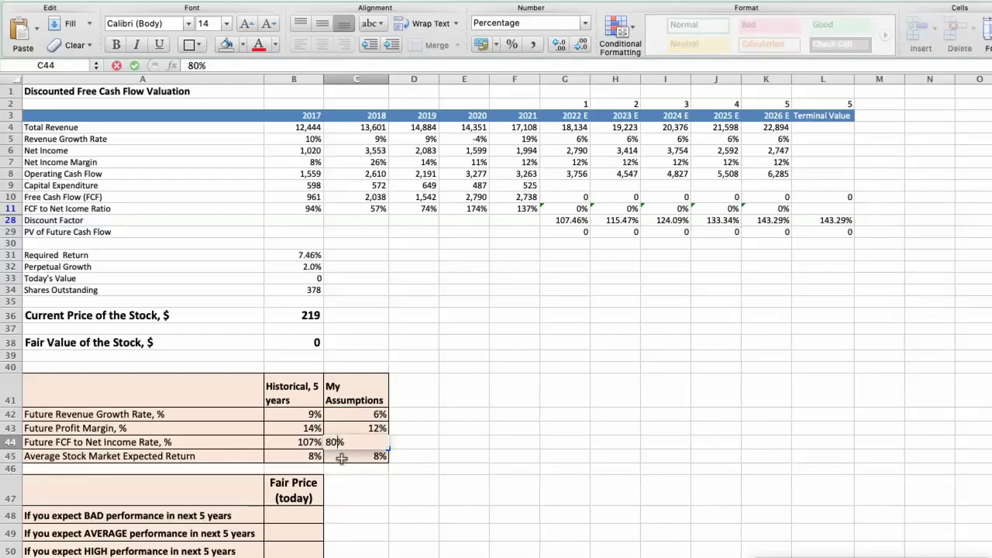
pyautogui.press('Return')
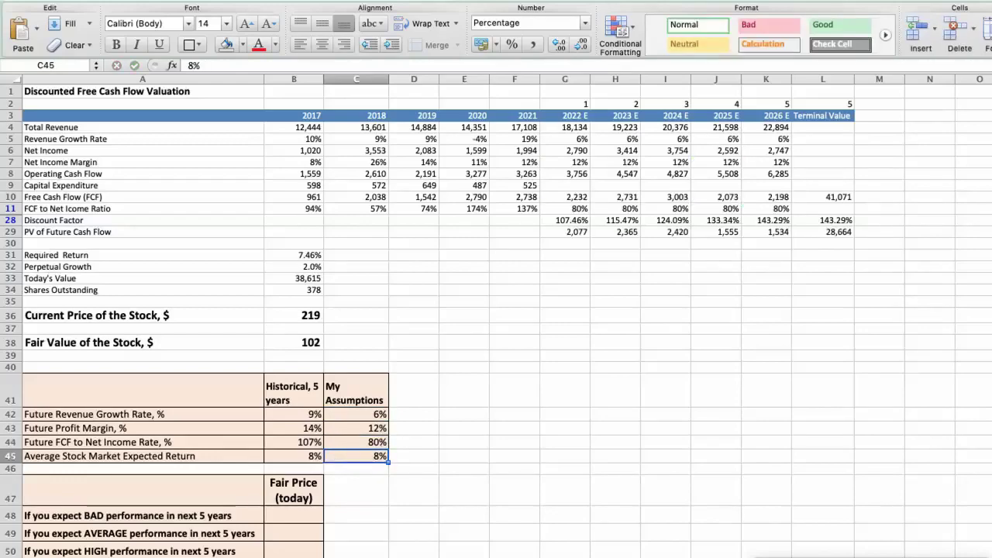
# Record the calculated fair value of 102 as today's fair price for BAD performance in the next 5 years
pyautogui.click(290, 346)
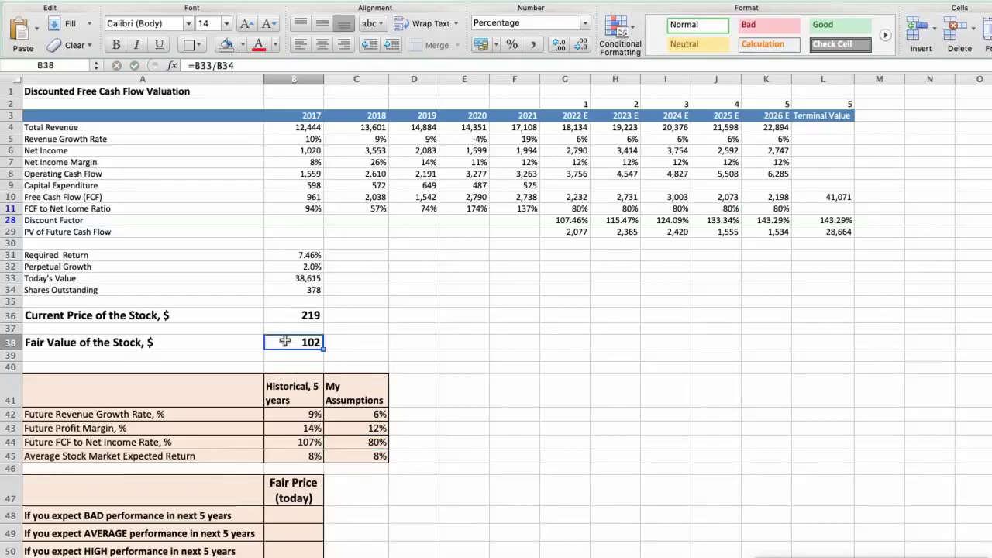
pyautogui.scroll(-3, 282, 361)
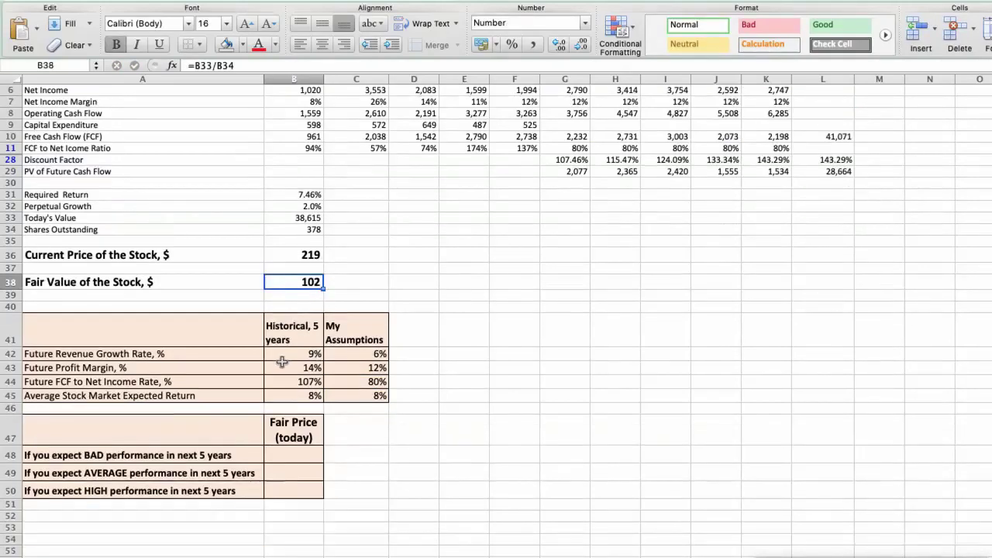
pyautogui.click(287, 430)
pyautogui.write('102')
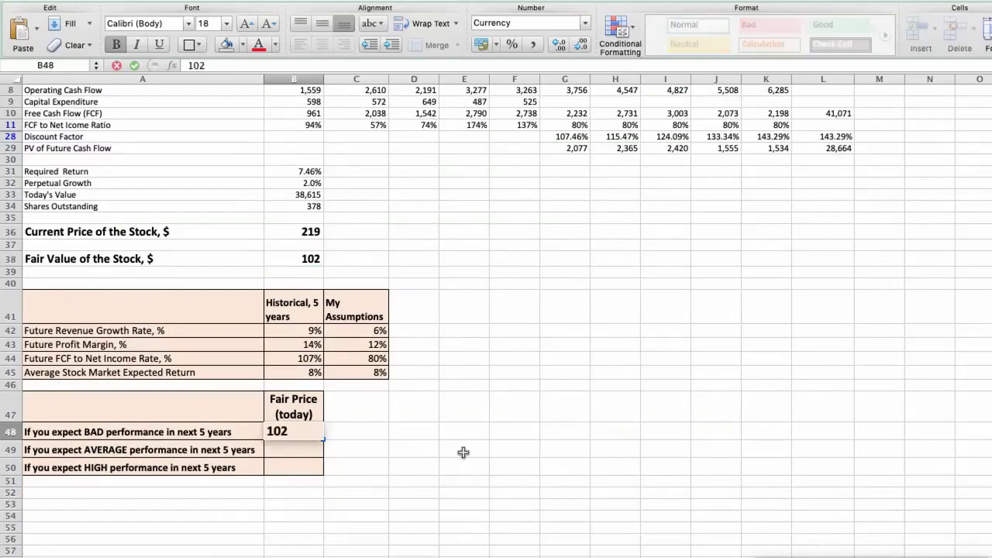
pyautogui.press('Return')
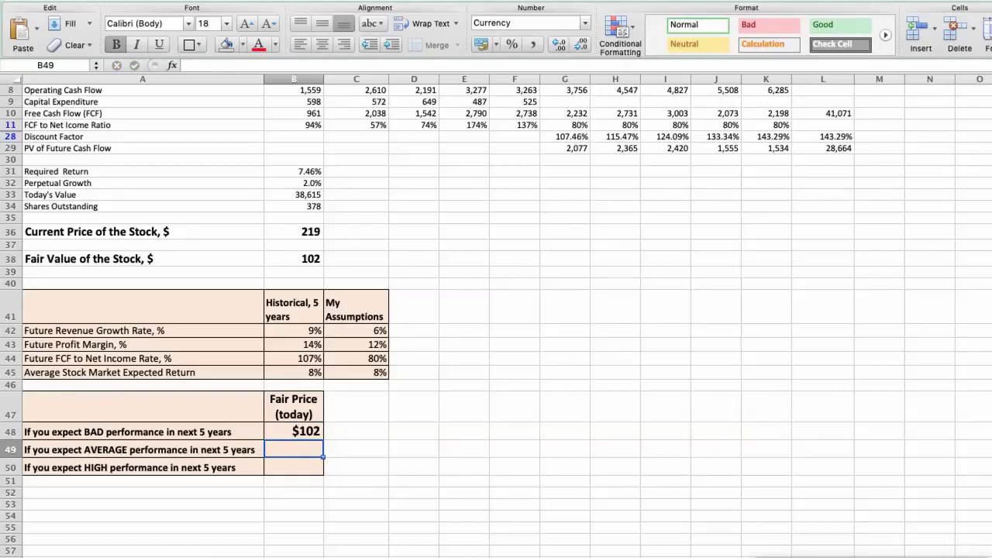
# Change My Assumptions to 7% revenue growth, 13% profit margin and 90% FCF to net income rate
pyautogui.click(358, 332)
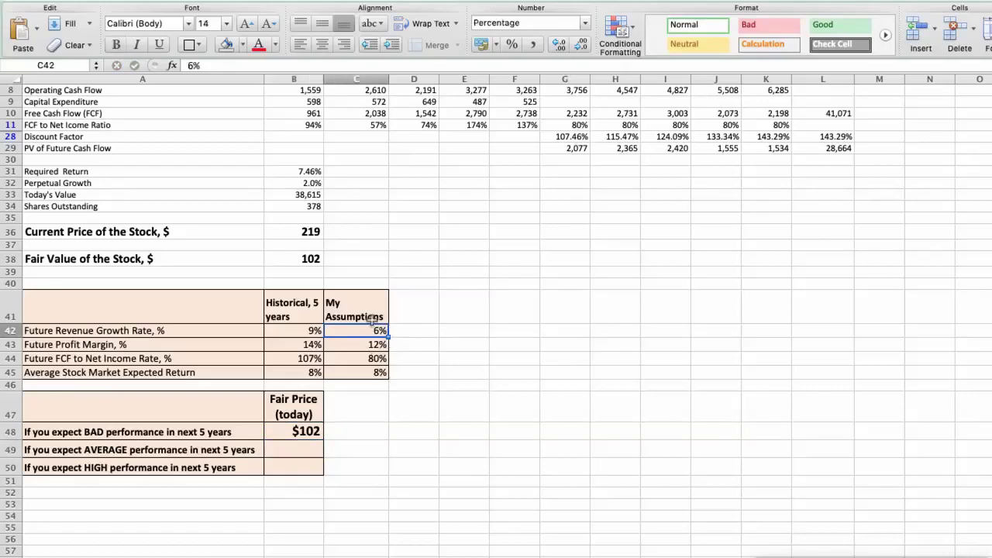
pyautogui.write('7')
pyautogui.press('Return')
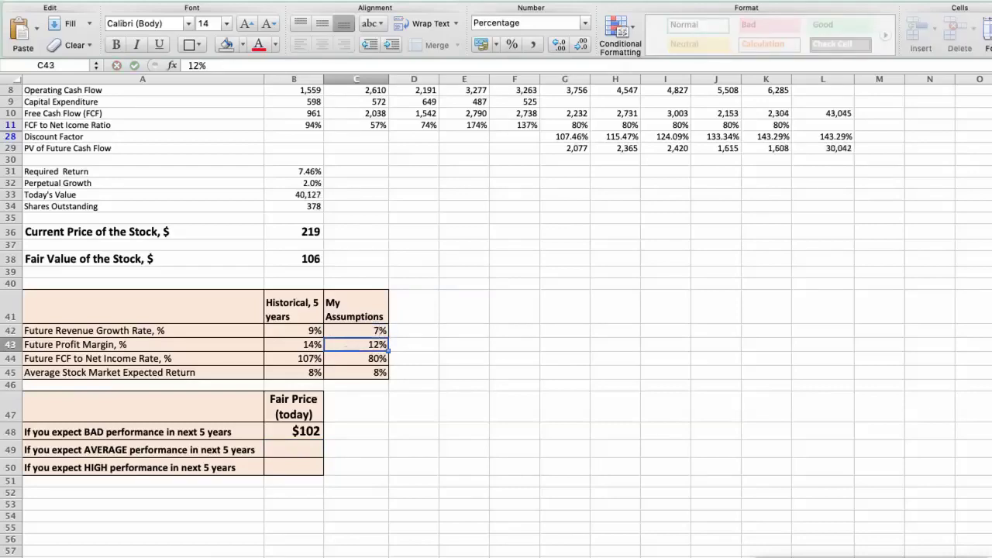
pyautogui.write('13')
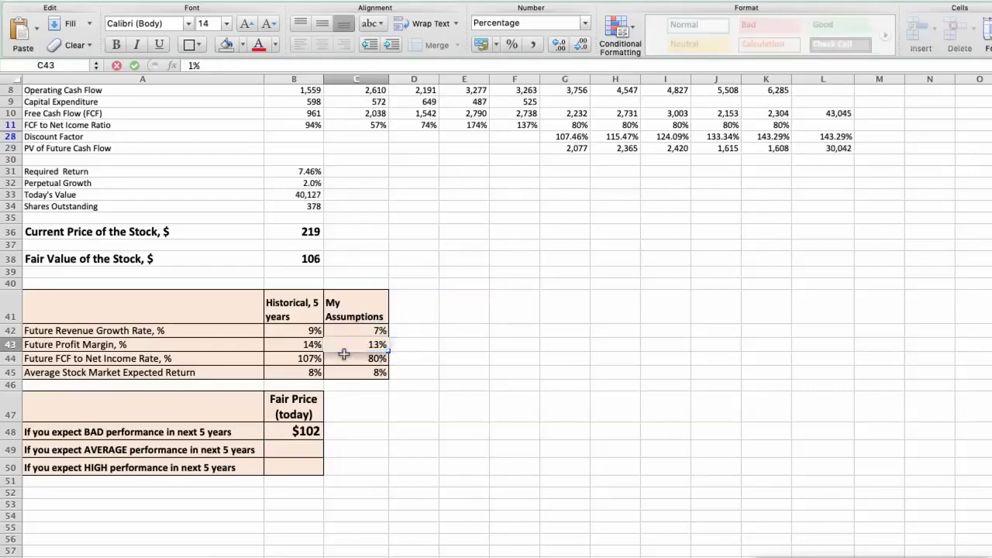
pyautogui.press('Return')
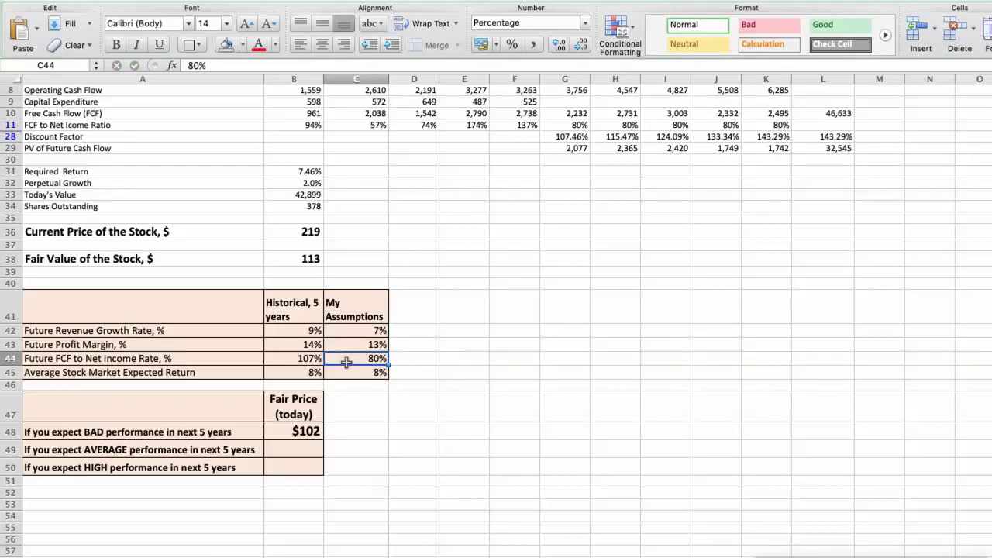
pyautogui.write('90')
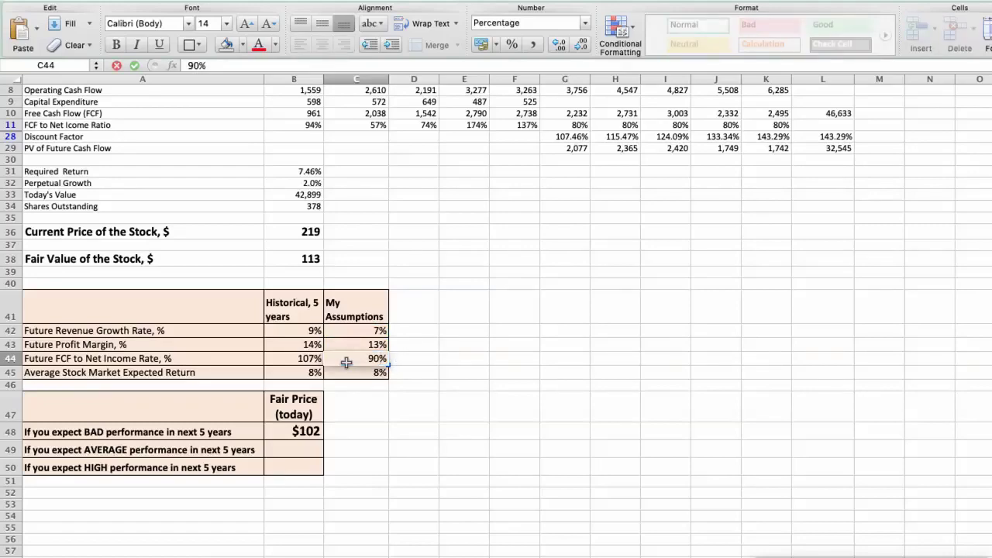
pyautogui.press('Return')
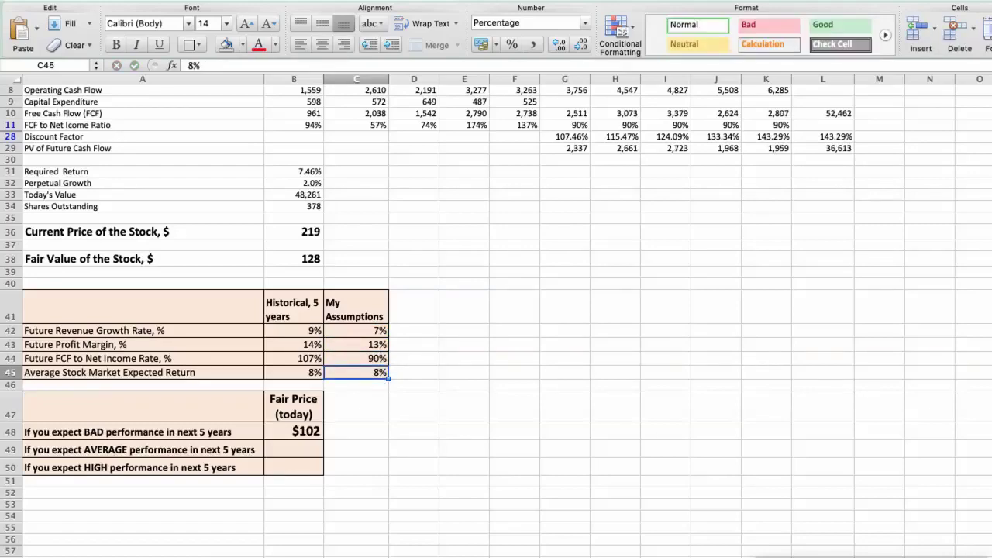
# Record the calculated fair value of 128 as today's fair price for AVERAGE performance in the next 5 years
pyautogui.click(292, 262)
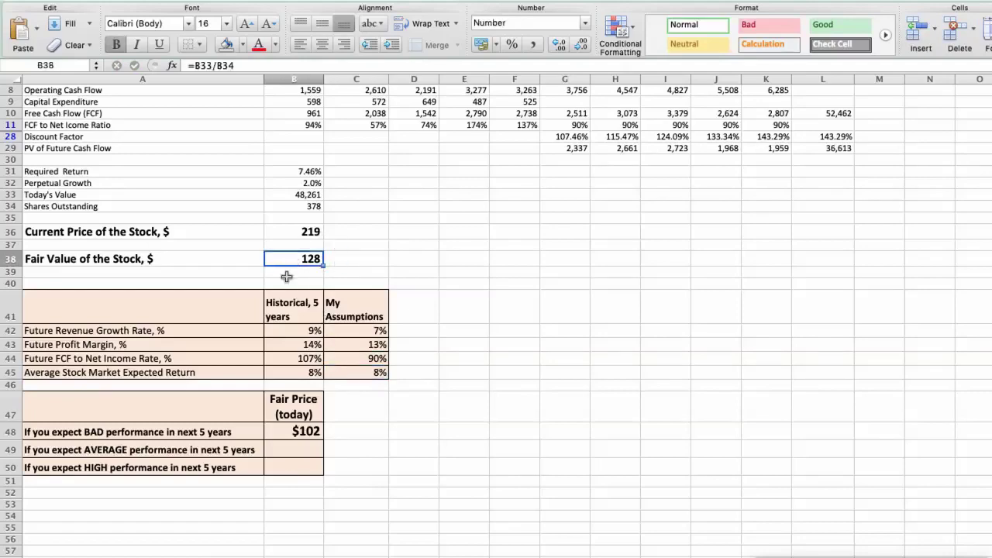
pyautogui.click(295, 449)
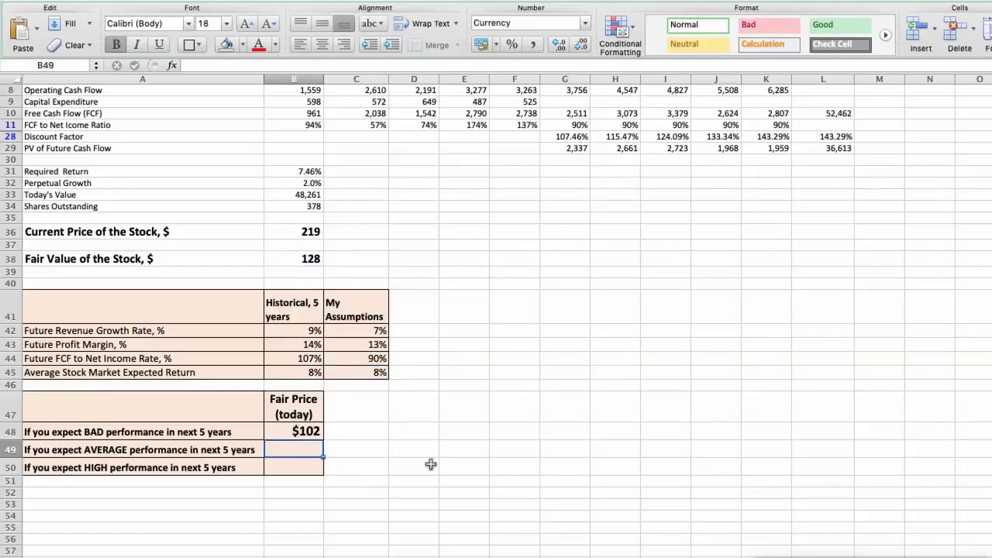
pyautogui.write('128')
pyautogui.press('Return')
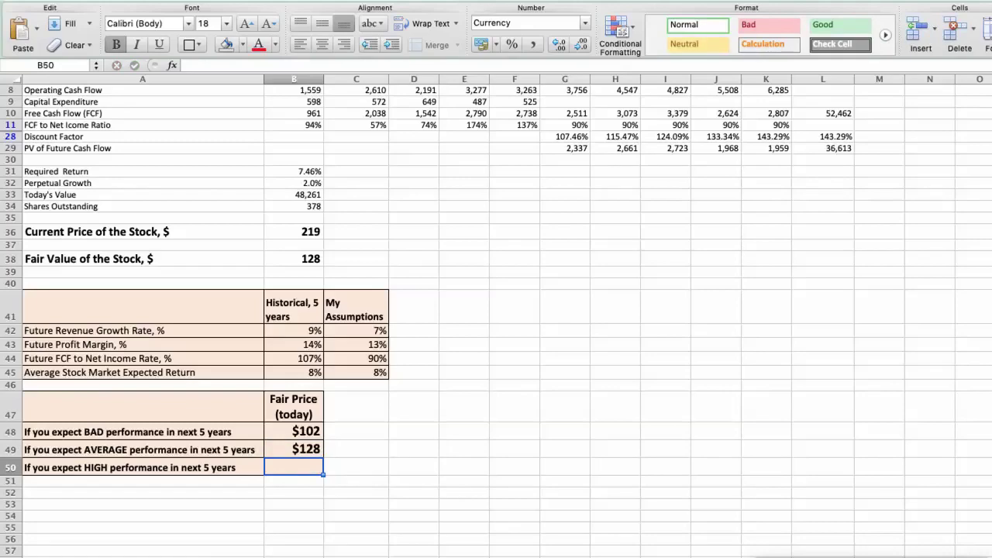
# Change My Assumptions to 8% revenue growth, 14% profit margin and 100% FCF to net income rate
pyautogui.click(351, 331)
pyautogui.write('8')
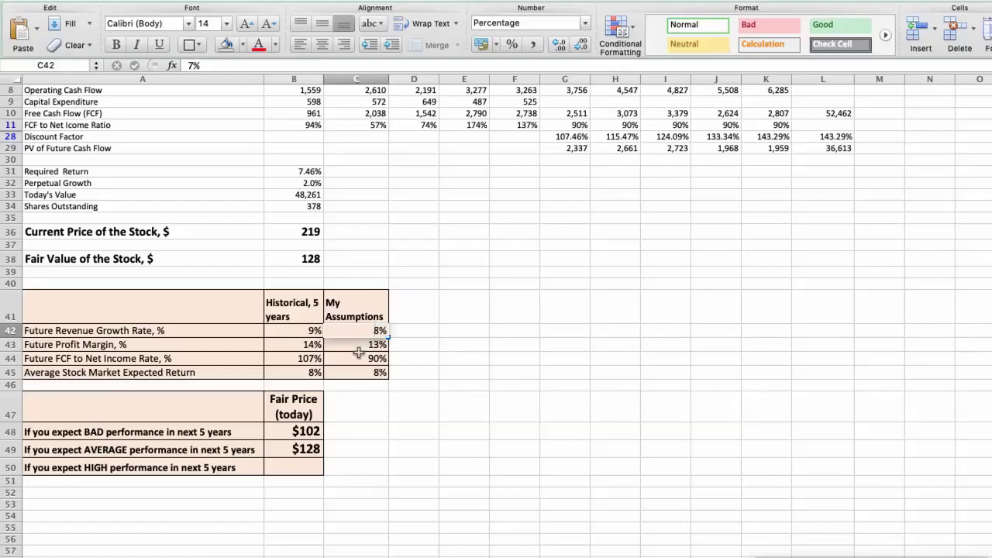
pyautogui.press('Return')
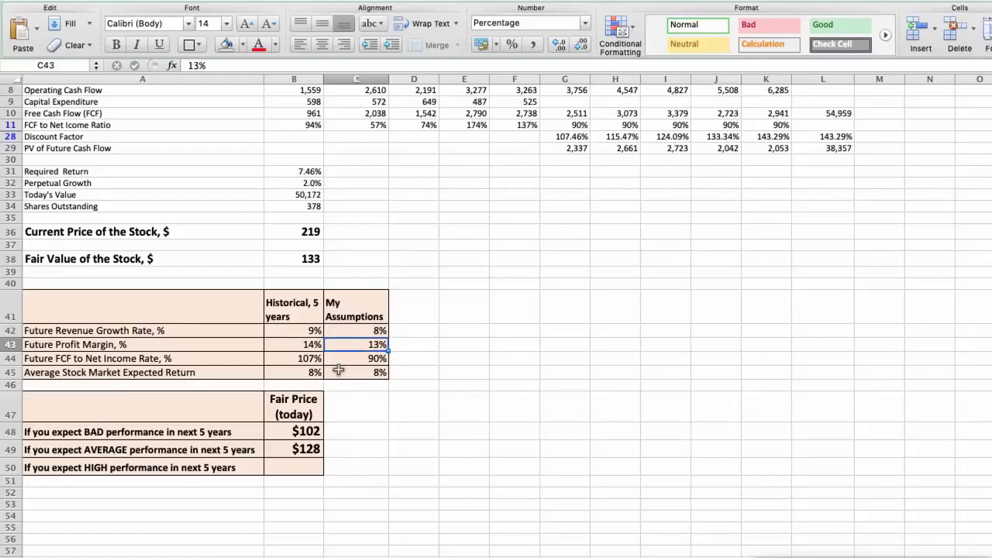
pyautogui.write('14')
pyautogui.press('Return')
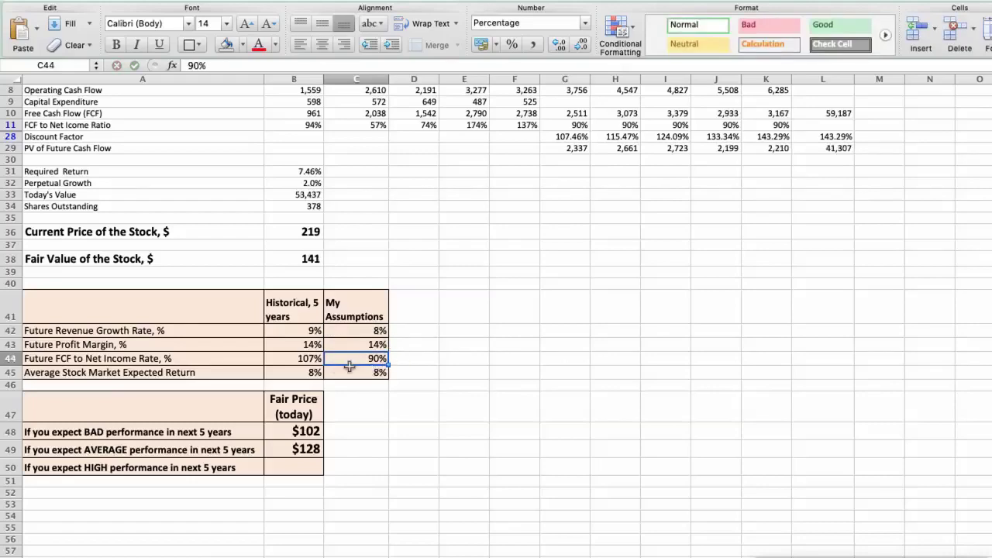
pyautogui.write('100')
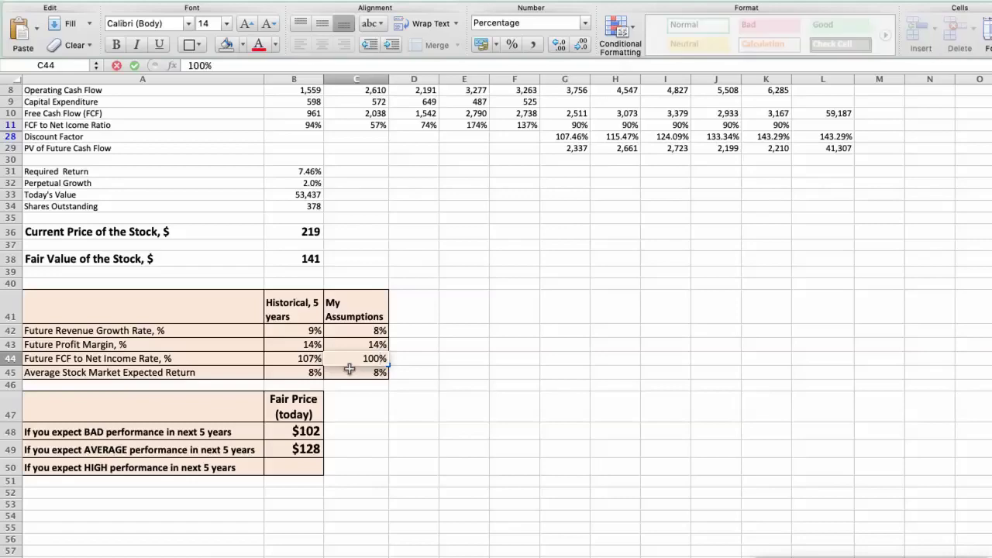
pyautogui.press('Return')
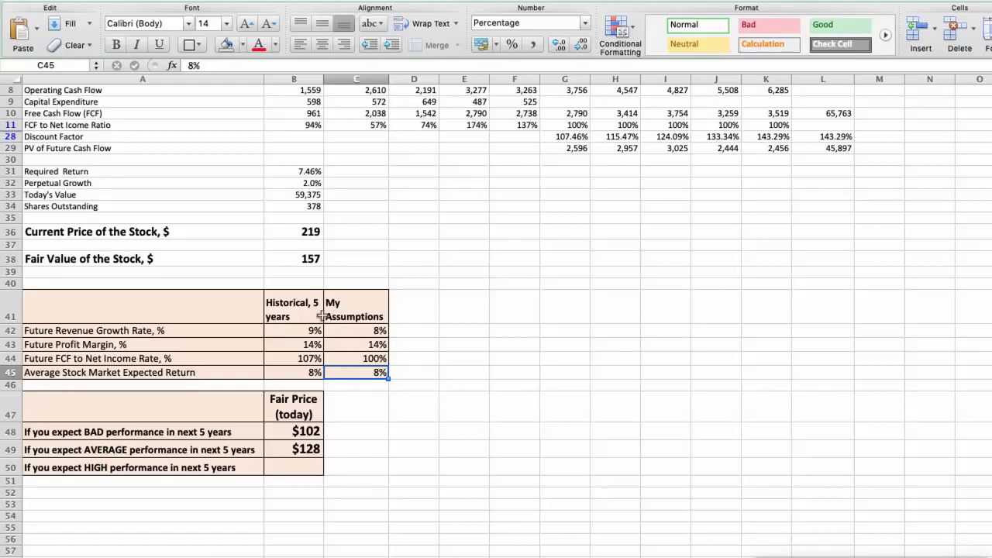
# Record the calculated fair value of 157 as today's fair price for HIGH performance in the next 5 years
pyautogui.click(289, 258)
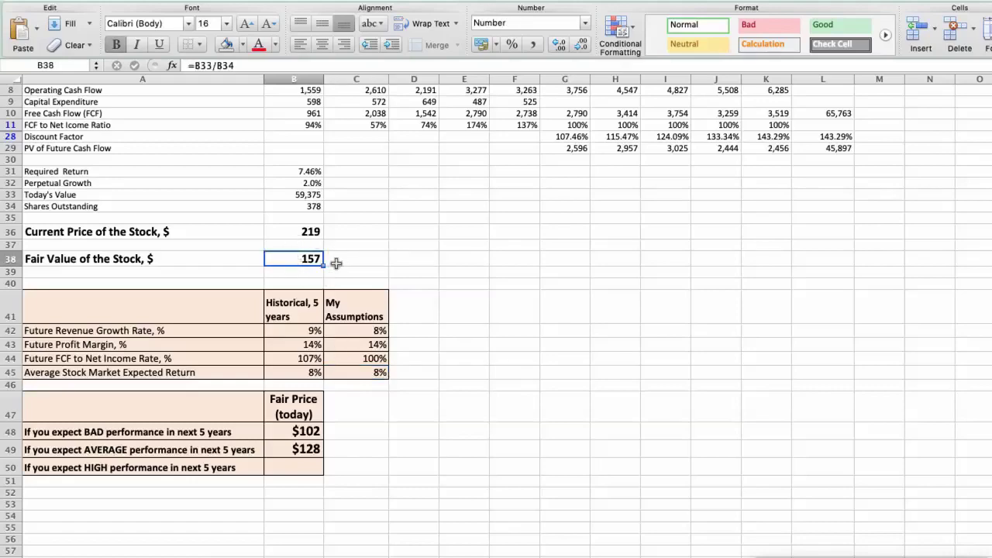
pyautogui.click(306, 468)
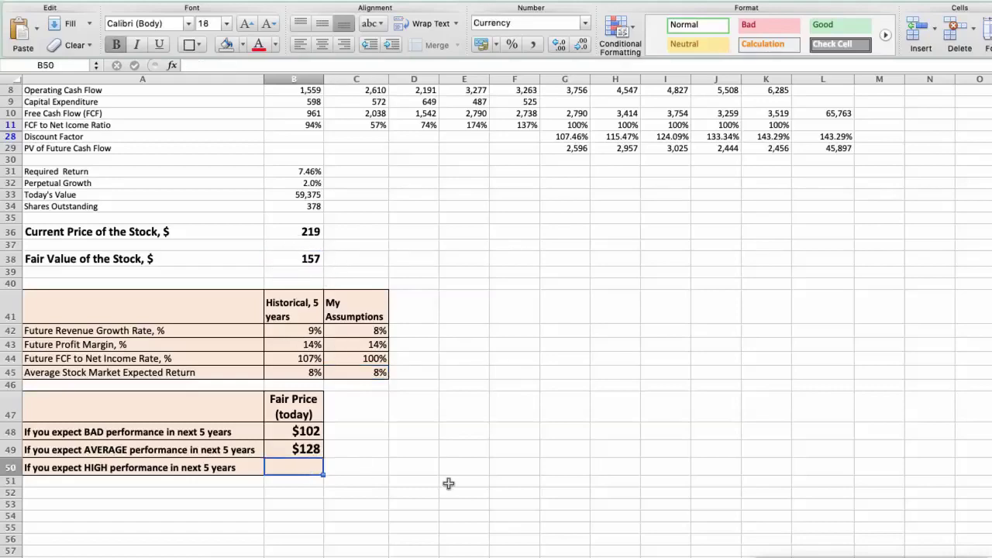
pyautogui.write('157')
pyautogui.press('Return')
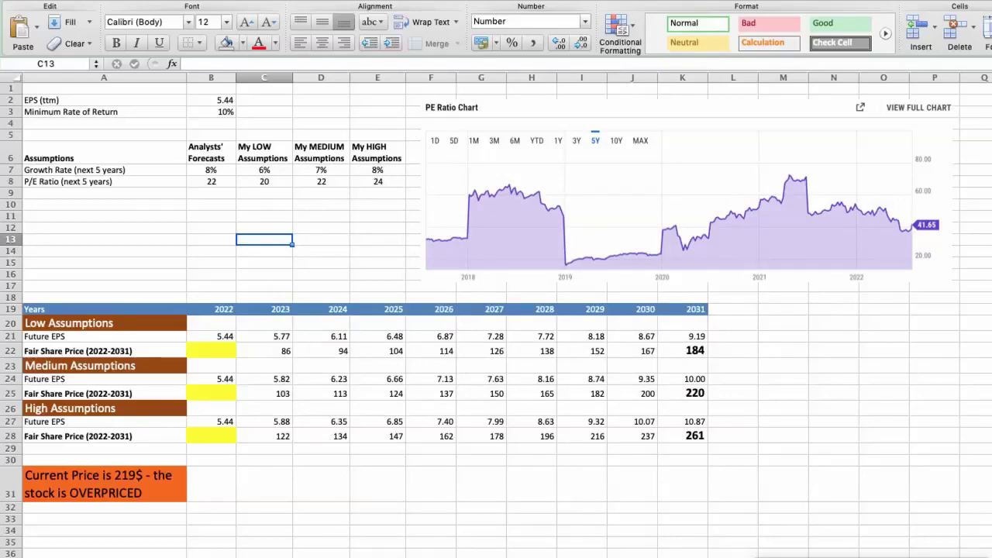
# Review the trailing EPS, the minimum rate of return, and the analysts' forecasts for growth rate and P/E ratio
pyautogui.click(199, 100)
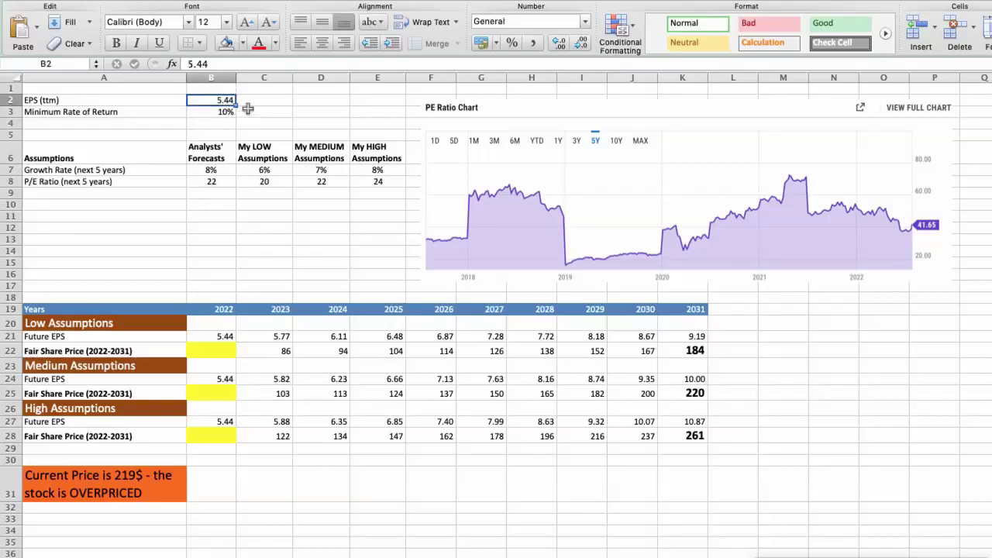
pyautogui.click(193, 111)
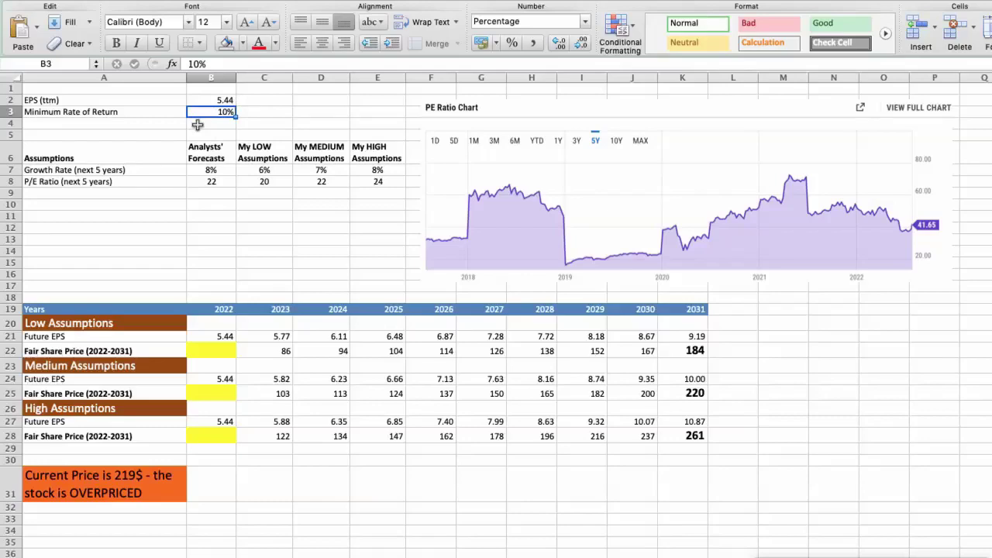
pyautogui.click(197, 170)
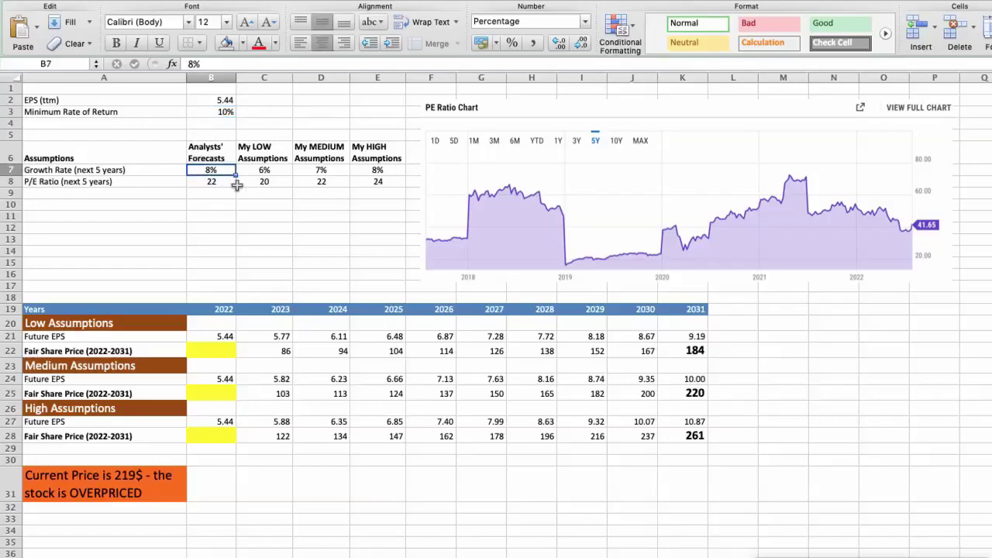
pyautogui.click(193, 179)
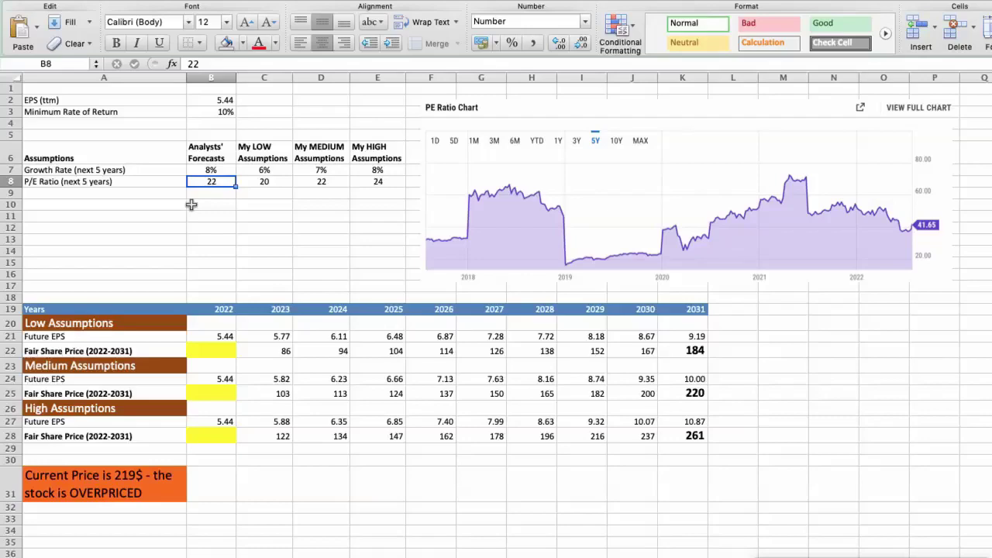
# Check the low growth rate and P/E assumptions and restore the 2022 low-case fair share price formula =C22/(1+B3)
pyautogui.click(243, 169)
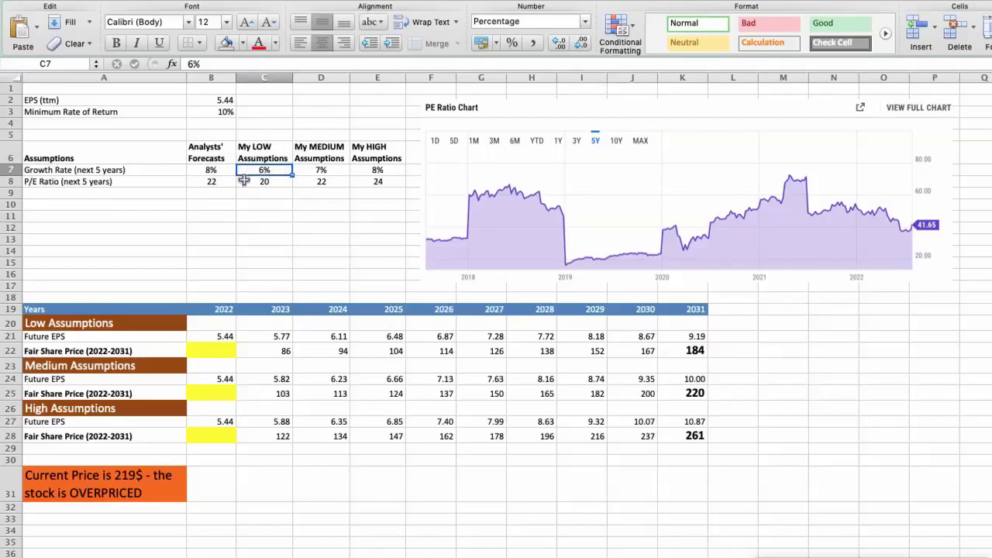
pyautogui.click(246, 181)
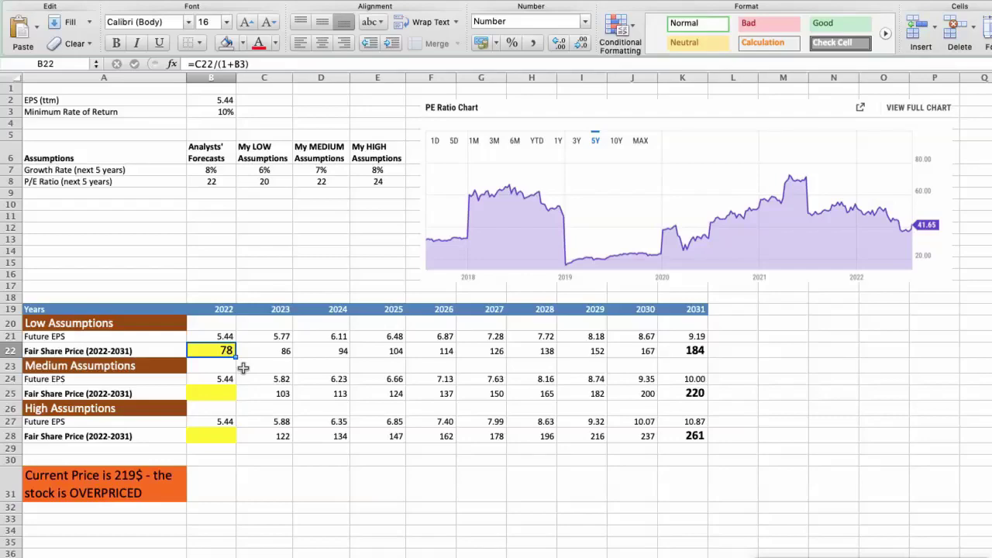
# Check the medium growth rate and P/E assumptions and restore the 2022 medium-case fair share price formula =C25/(1+B3)
pyautogui.click(306, 167)
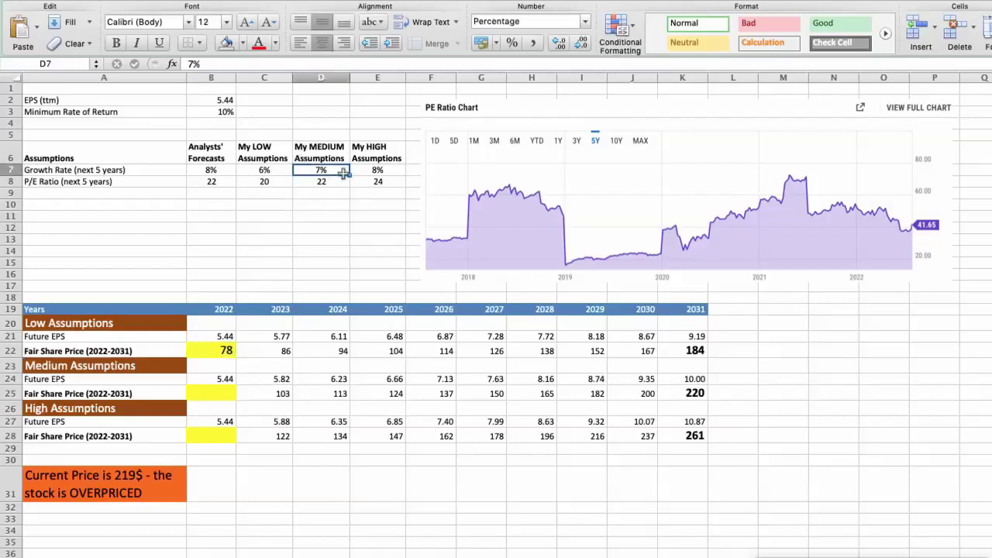
pyautogui.click(301, 184)
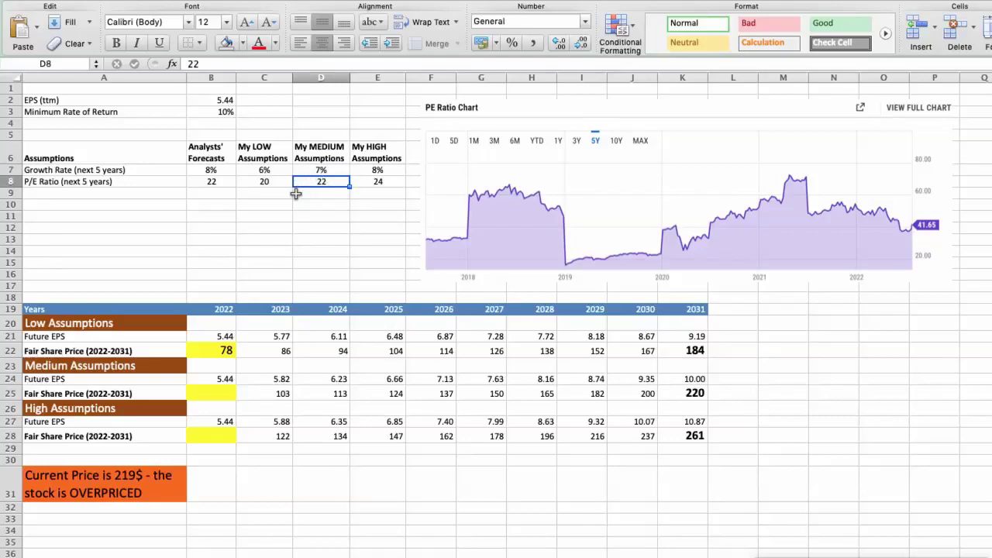
pyautogui.press('super+z')
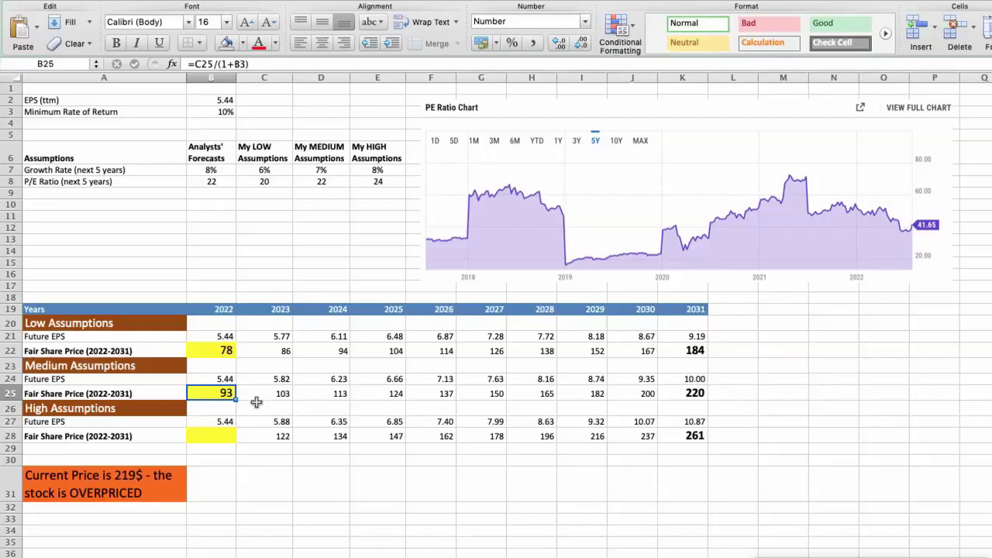
# Check the growth rate and P/E ratio in the high assumptions
pyautogui.click(361, 170)
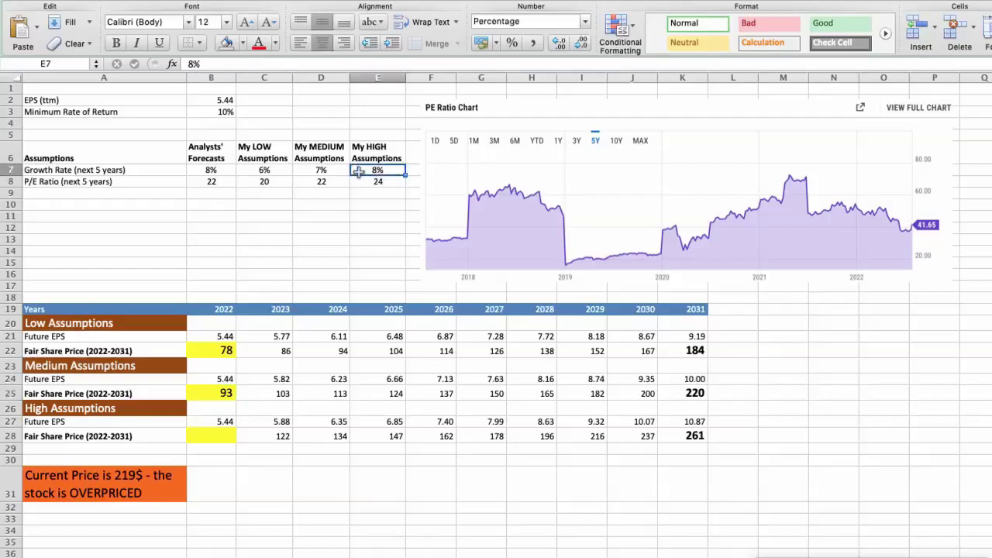
pyautogui.click(356, 180)
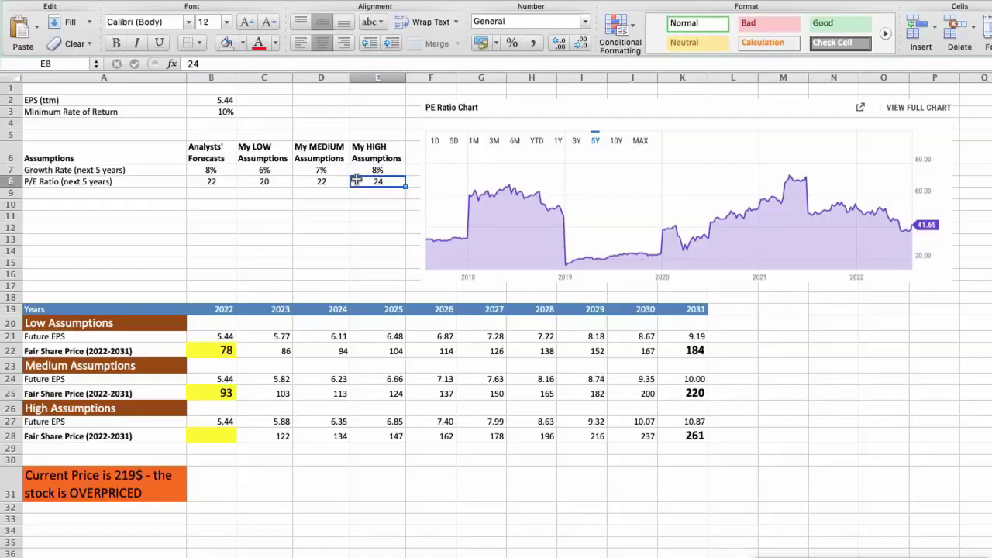